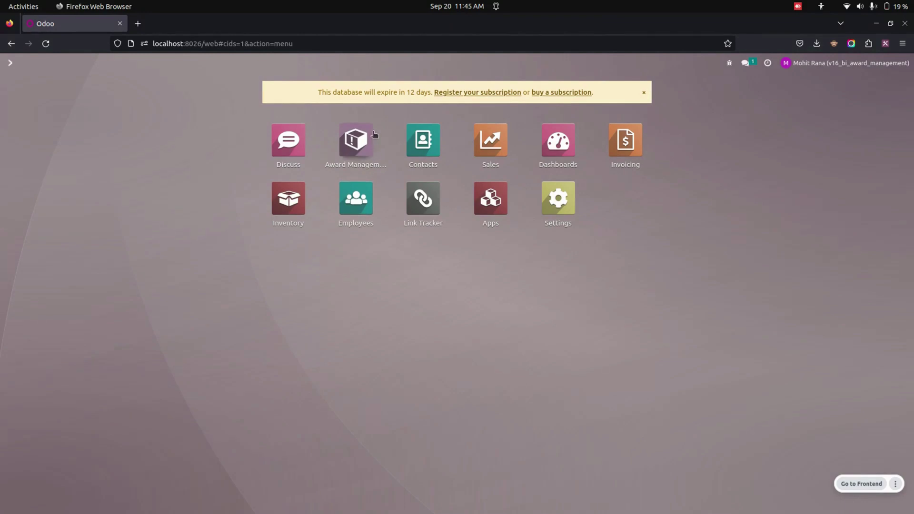
# Step: Open the Award Management app and look over its list of employee awards
pyautogui.click(364, 141)
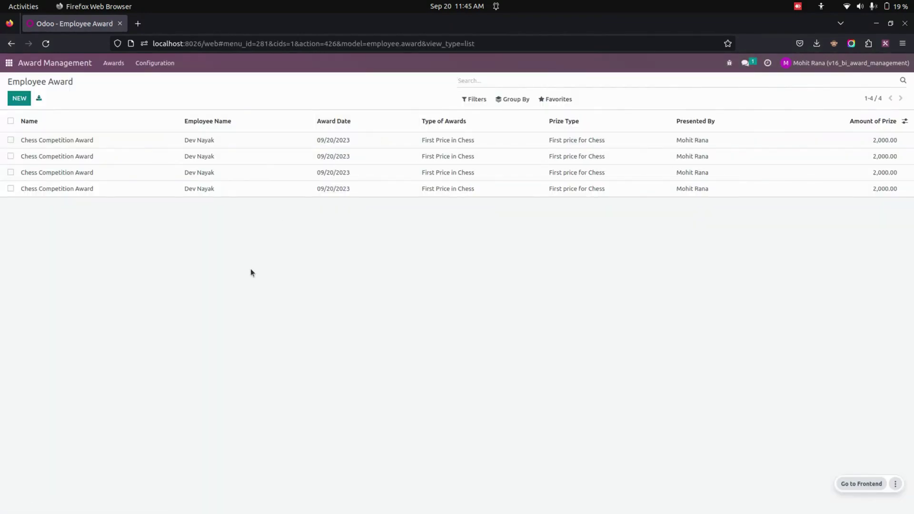
pyautogui.doubleClick(67, 82)
pyautogui.click(136, 95)
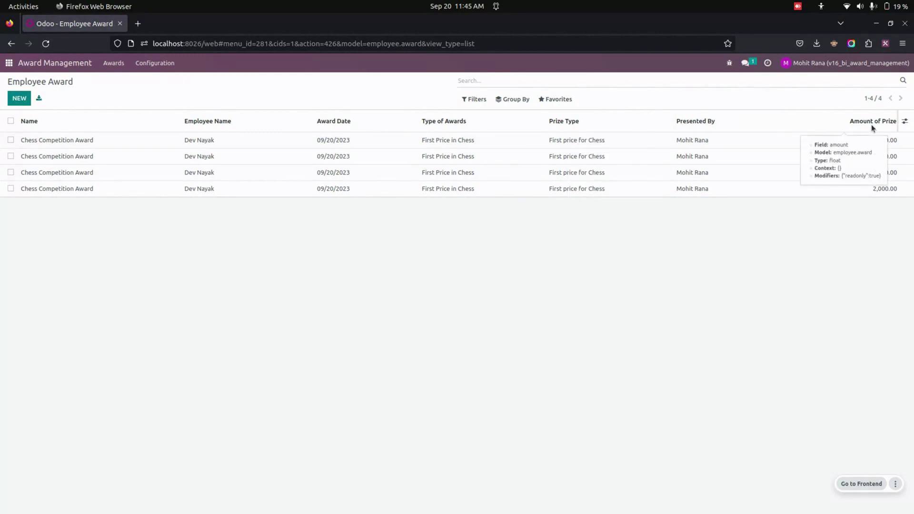
# Step: In the configured award types, widen the Name of Award column and view the First Price in Chess record
pyautogui.click(162, 66)
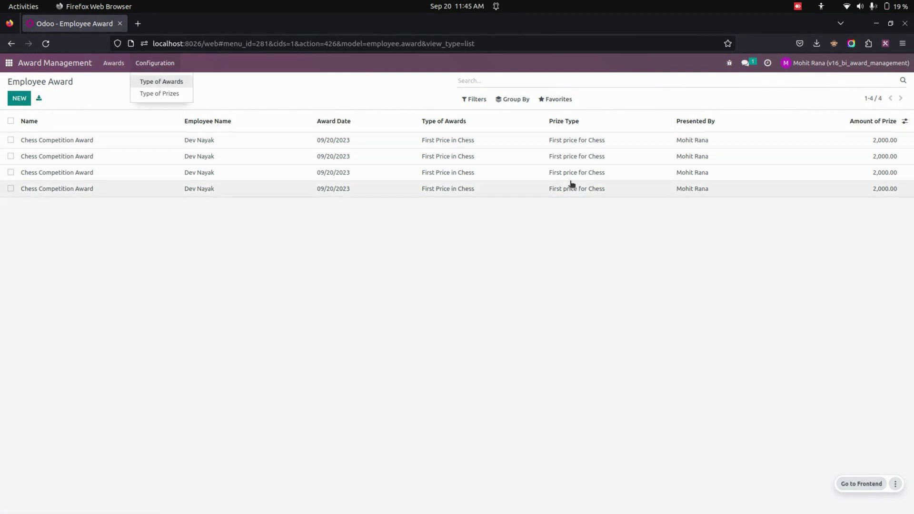
pyautogui.click(184, 83)
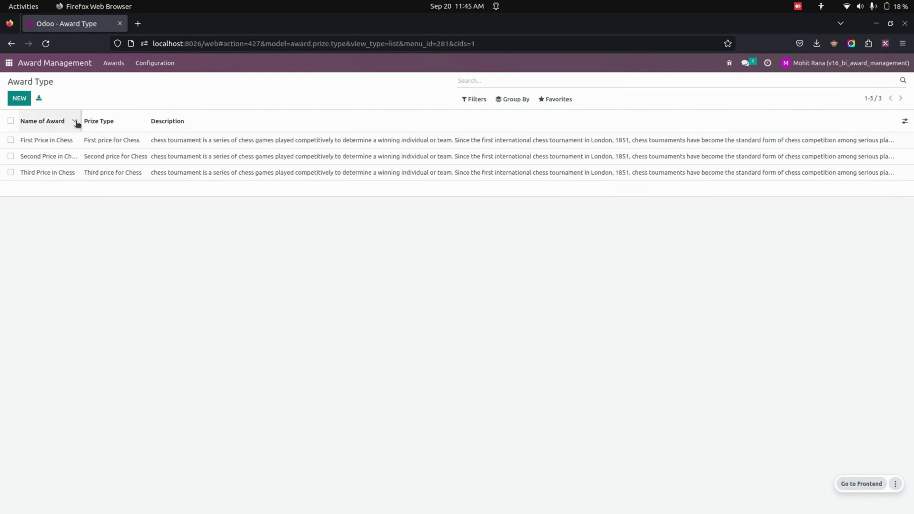
pyautogui.moveTo(75, 133)
pyautogui.moveTo(81, 121); pyautogui.dragTo(119, 122)
pyautogui.click(98, 143)
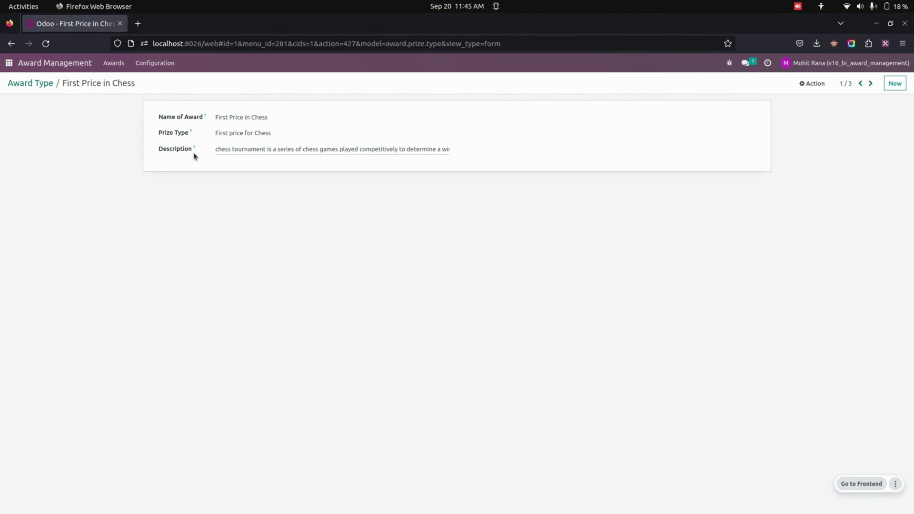
# Step: View the First price for Chess record among the configured prize types
pyautogui.click(166, 62)
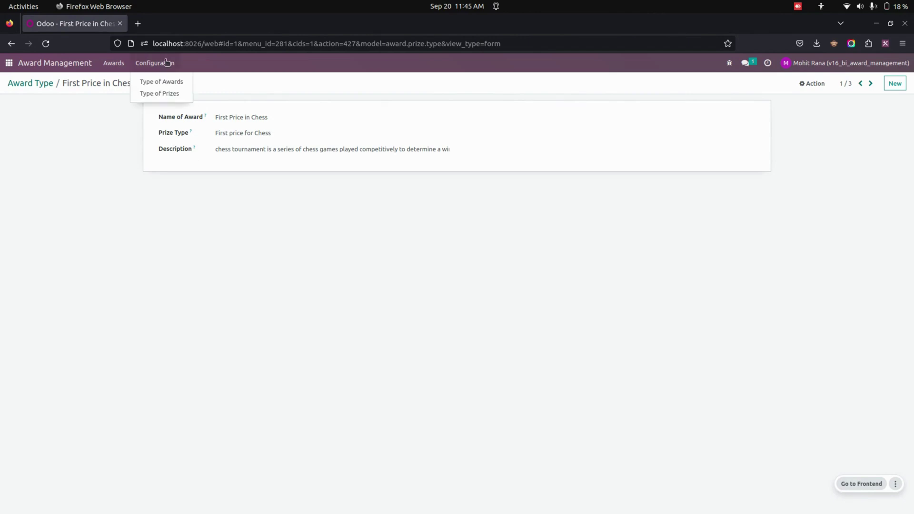
pyautogui.click(176, 95)
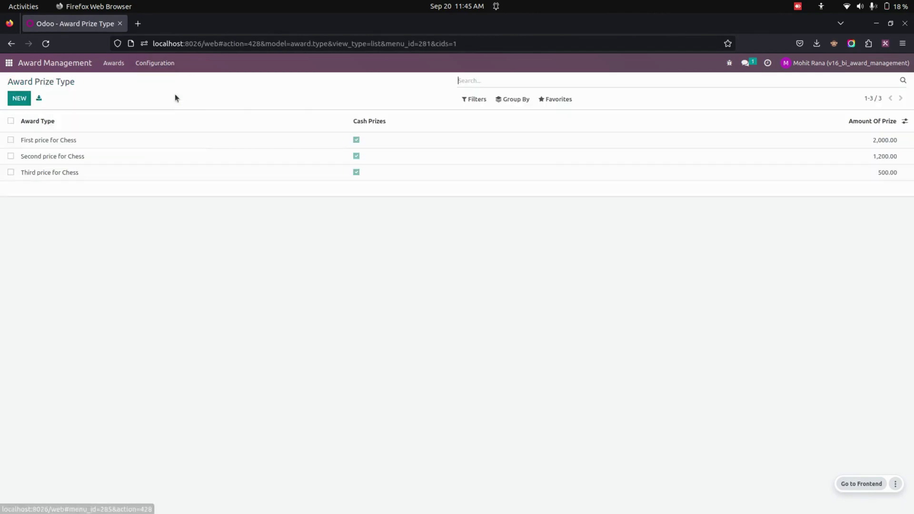
pyautogui.click(120, 146)
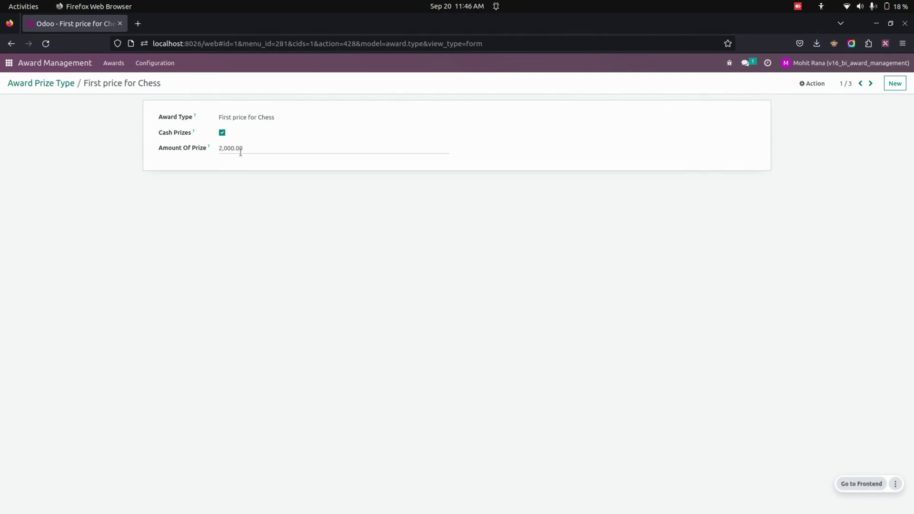
# Step: Create a new employee award named "Chess Competition Award" and select the employee receiving it
pyautogui.click(109, 64)
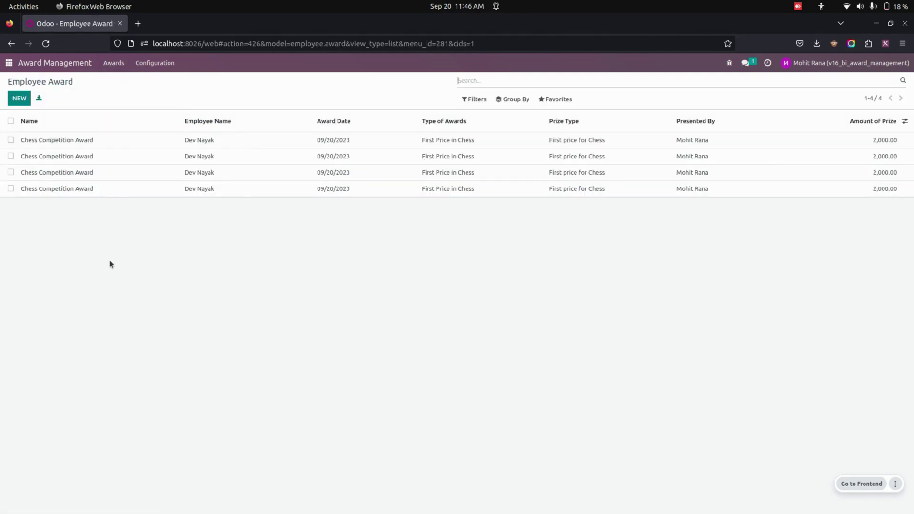
pyautogui.click(23, 101)
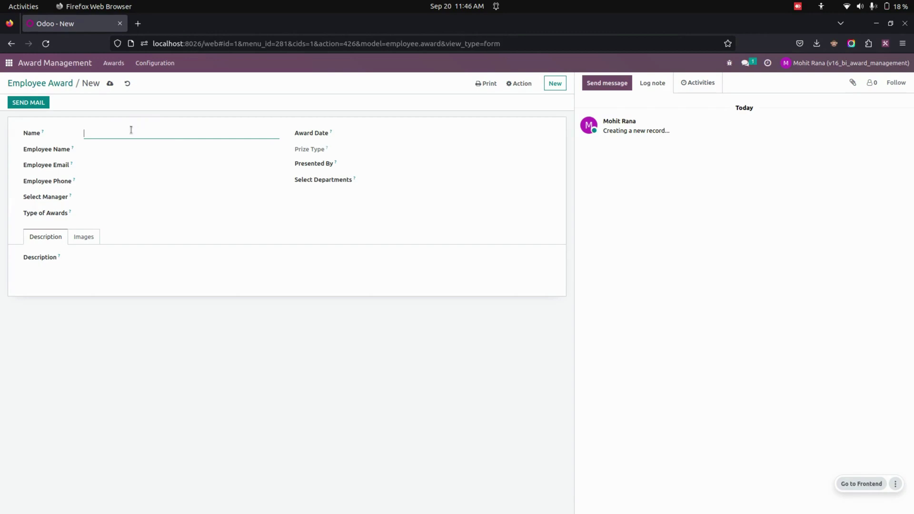
pyautogui.write('Chess Competition Award')
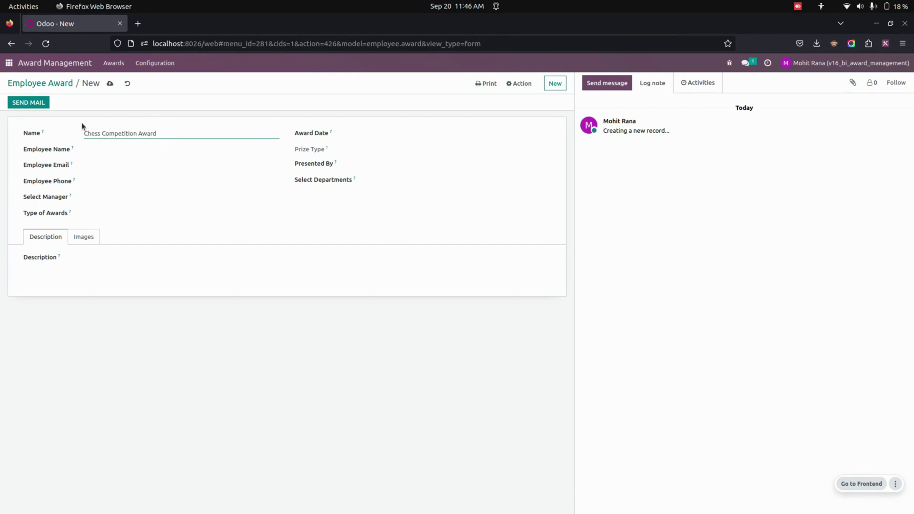
pyautogui.click(128, 150)
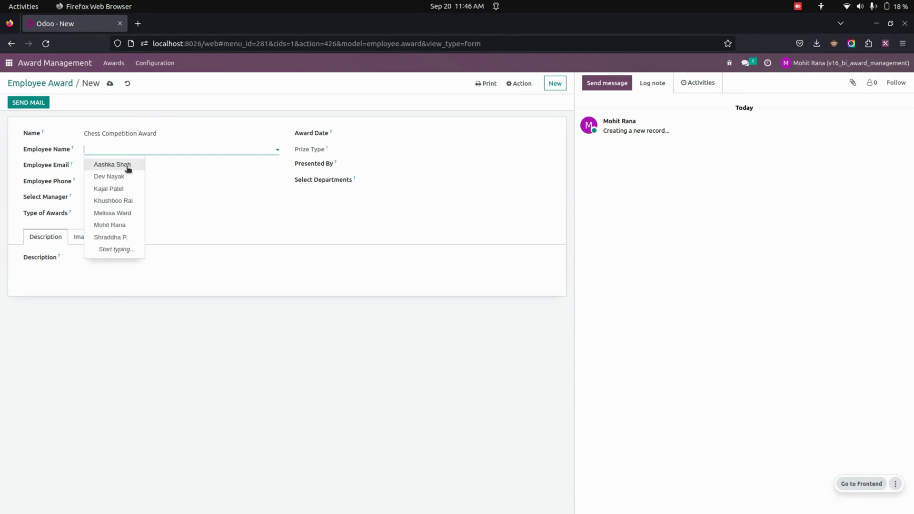
pyautogui.click(122, 212)
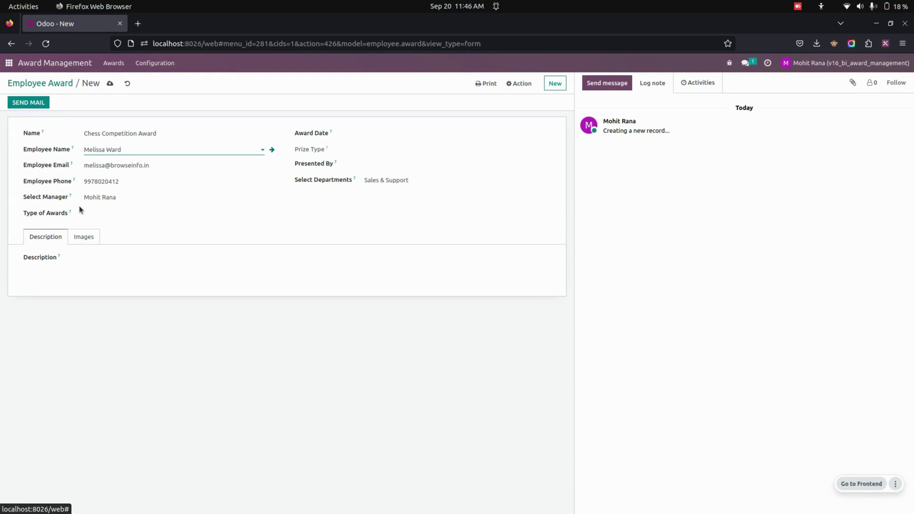
# Step: Set the award type to First Price in Chess, the award date to 09/20/2023, and choose the presenting employee
pyautogui.click(142, 217)
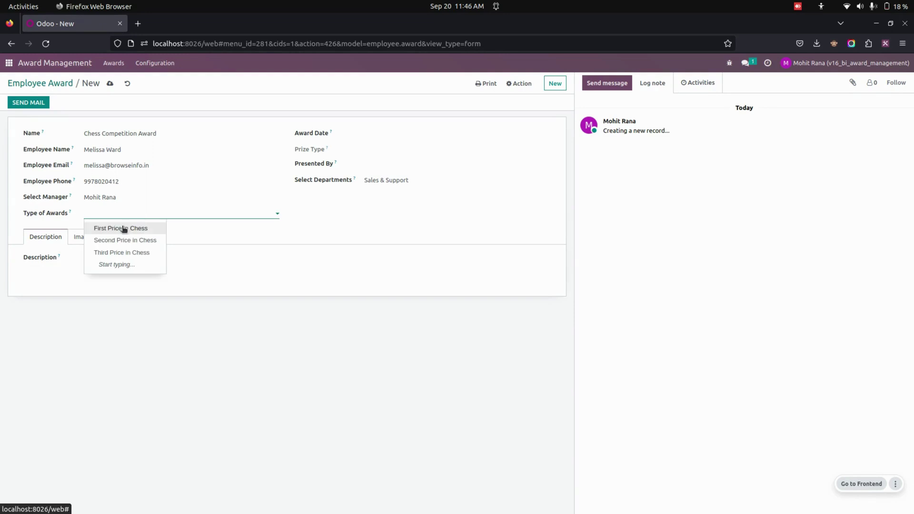
pyautogui.click(124, 229)
pyautogui.click(400, 136)
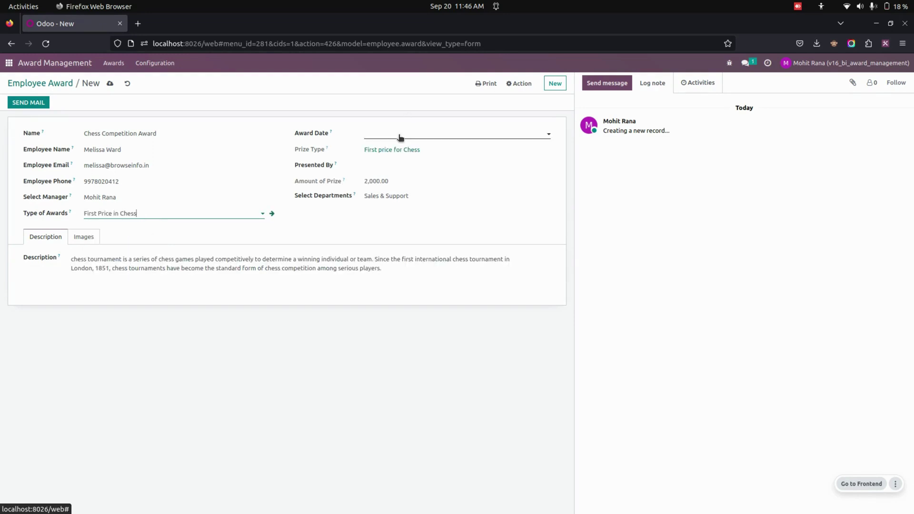
pyautogui.click(435, 249)
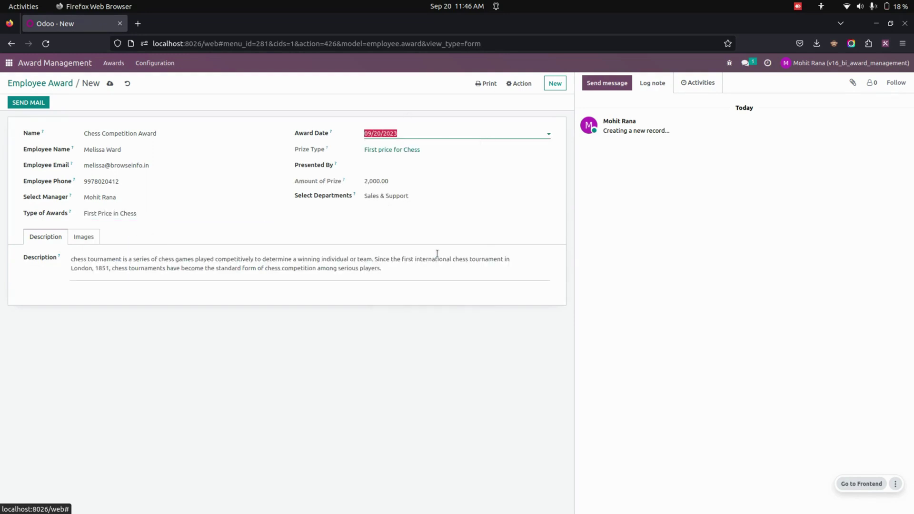
pyautogui.click(404, 162)
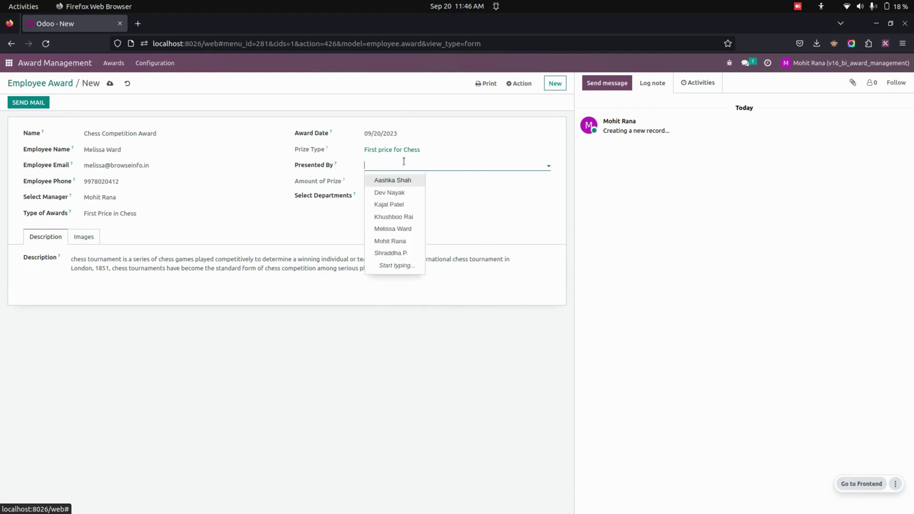
pyautogui.click(398, 237)
pyautogui.click(202, 268)
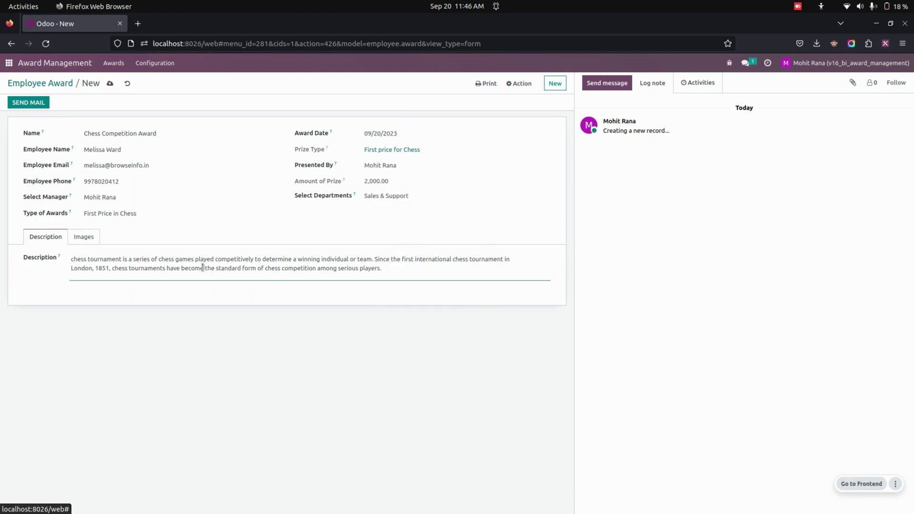
# Step: Attach the image file 13fab604583fb8dbcdb7e4d0c05e44e9.jpg to the award as its award image
pyautogui.click(85, 239)
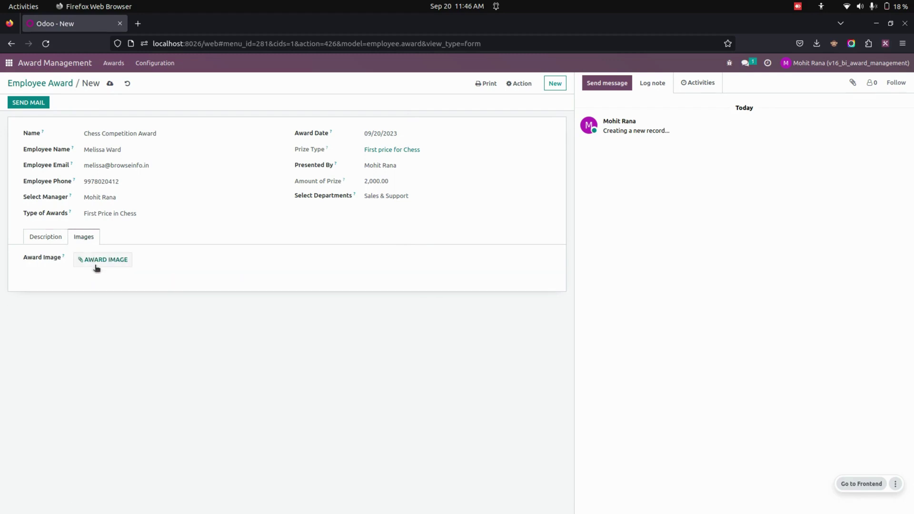
pyautogui.click(97, 260)
pyautogui.doubleClick(269, 305)
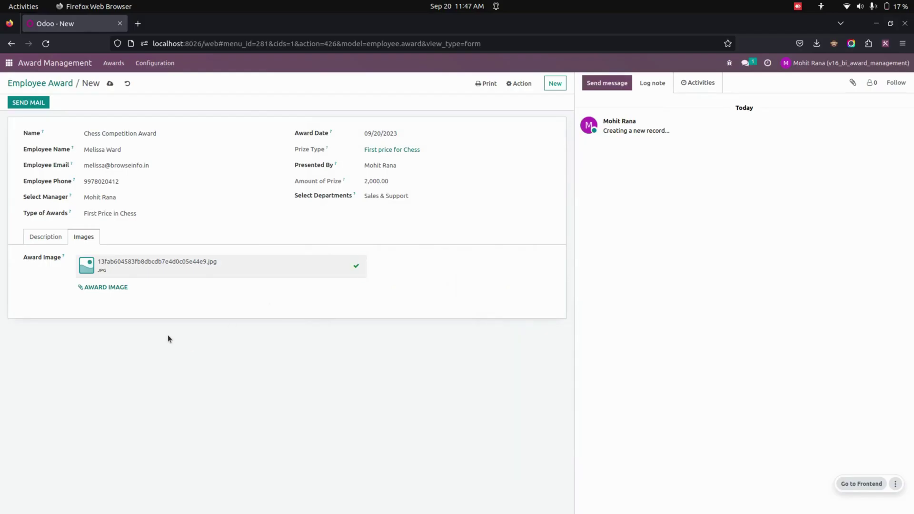
# Step: Save the new award record and send the award mail to the employee
pyautogui.click(51, 239)
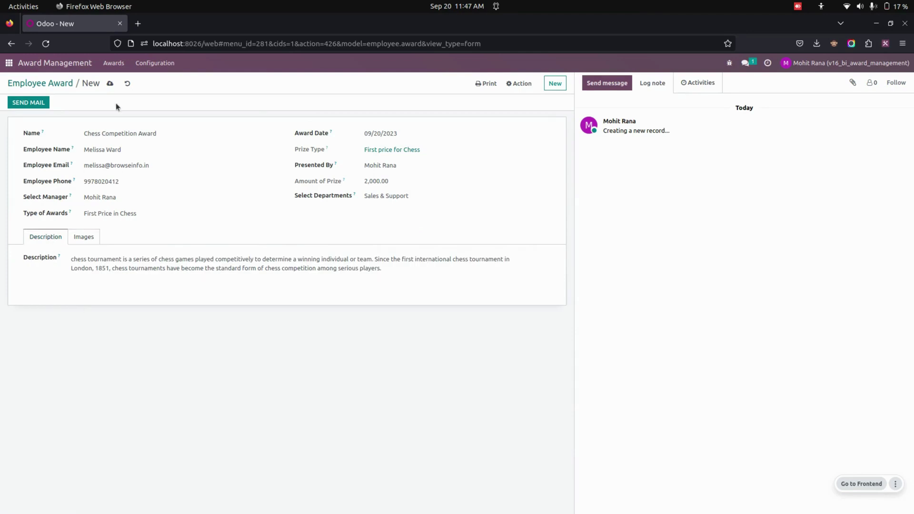
pyautogui.click(110, 83)
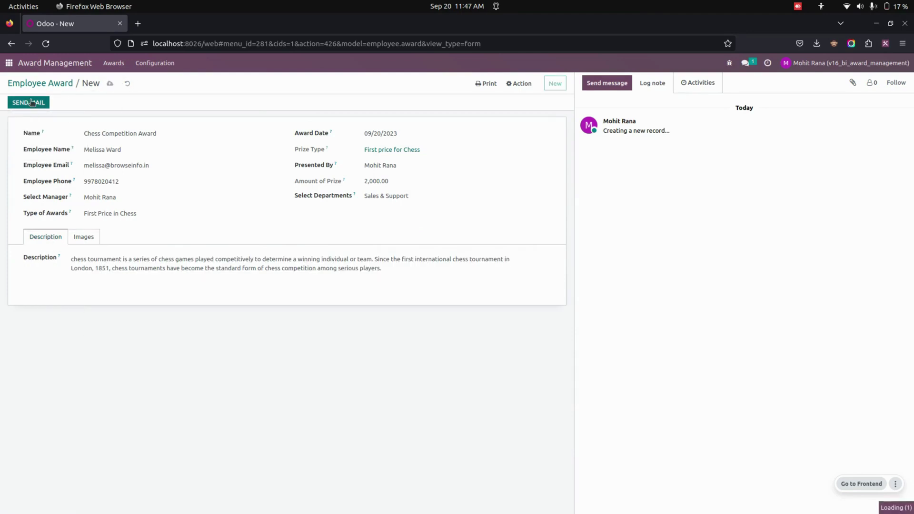
pyautogui.click(32, 103)
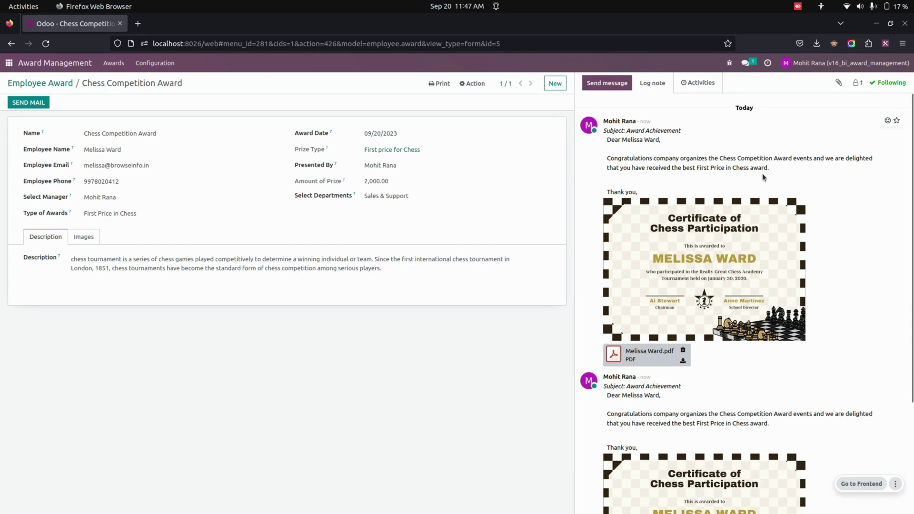
# Step: Check the award's attached image, and read through the PDF attached to the latest sent award message
pyautogui.click(84, 237)
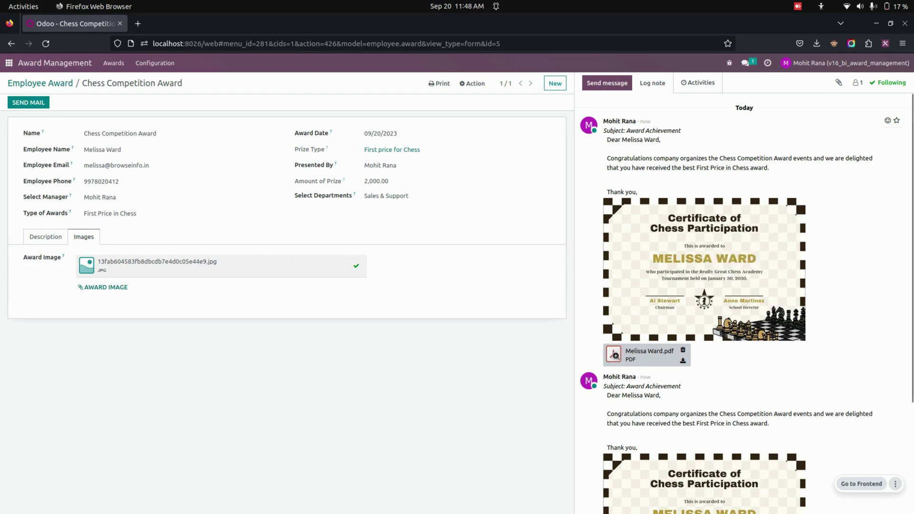
pyautogui.click(627, 352)
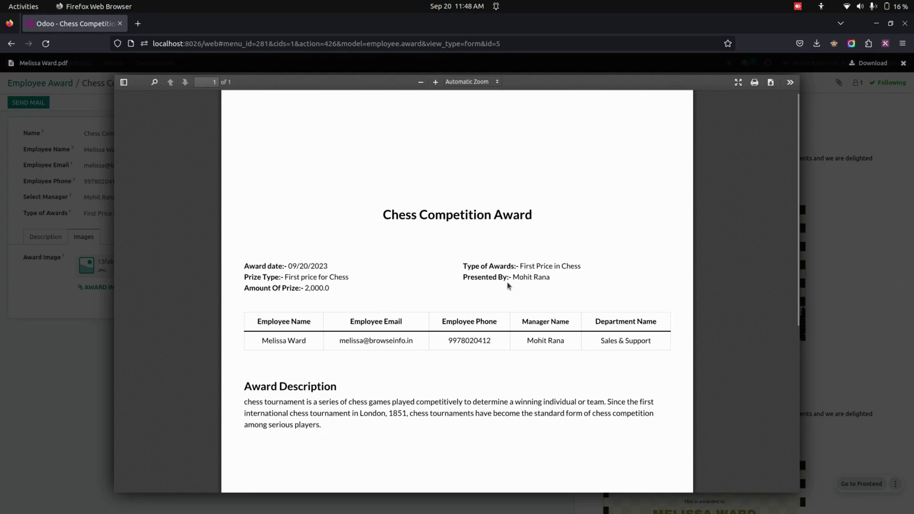
pyautogui.scroll(-3, 463, 341)
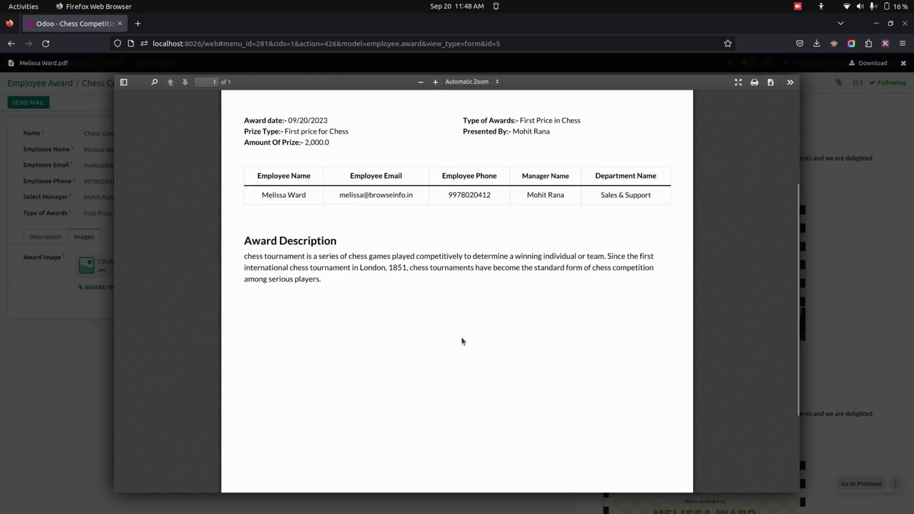
pyautogui.scroll(3, 370, 358)
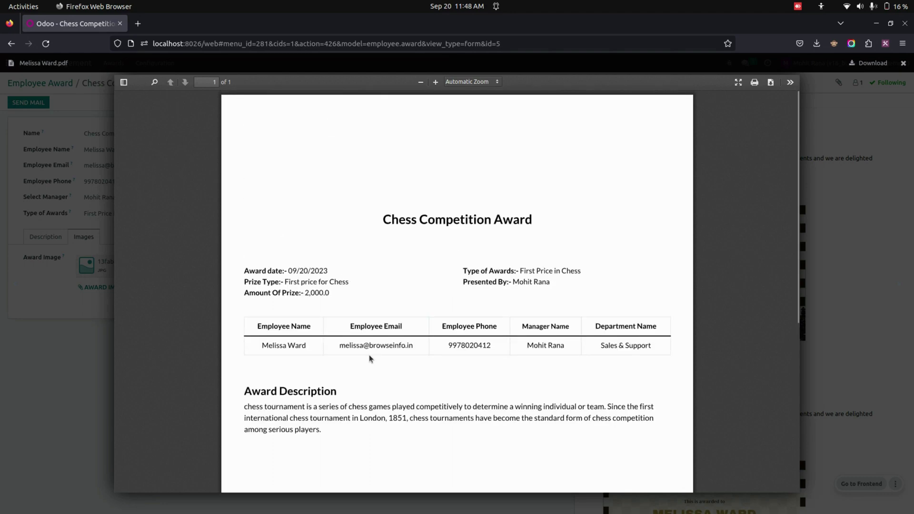